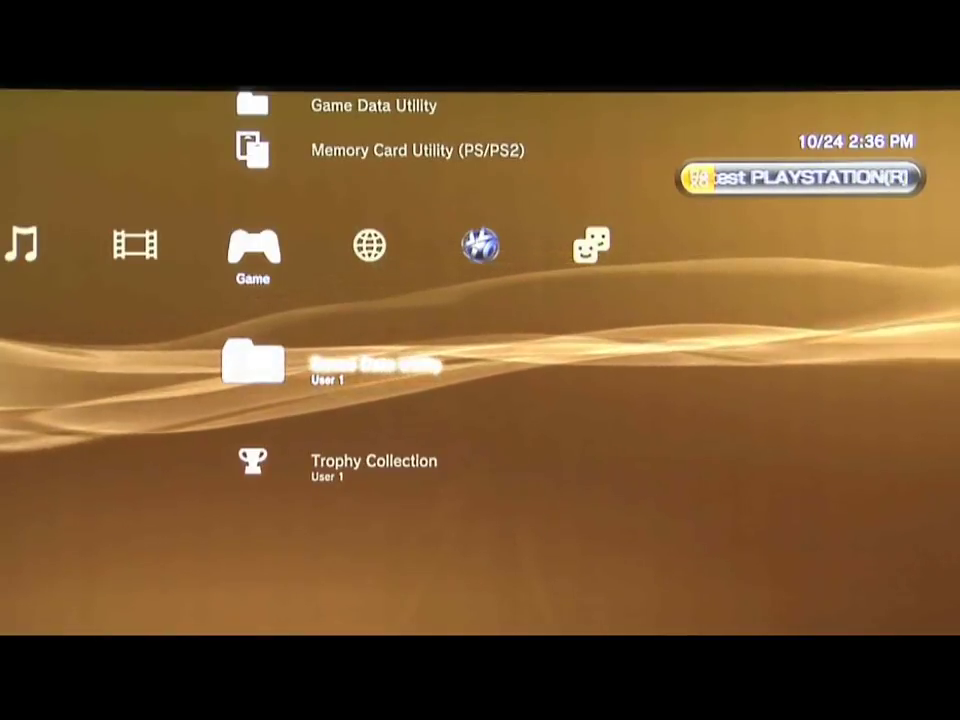
Step: Open System Settings under the PS3 Settings category
key("Left")
key("Left")
key("Left")
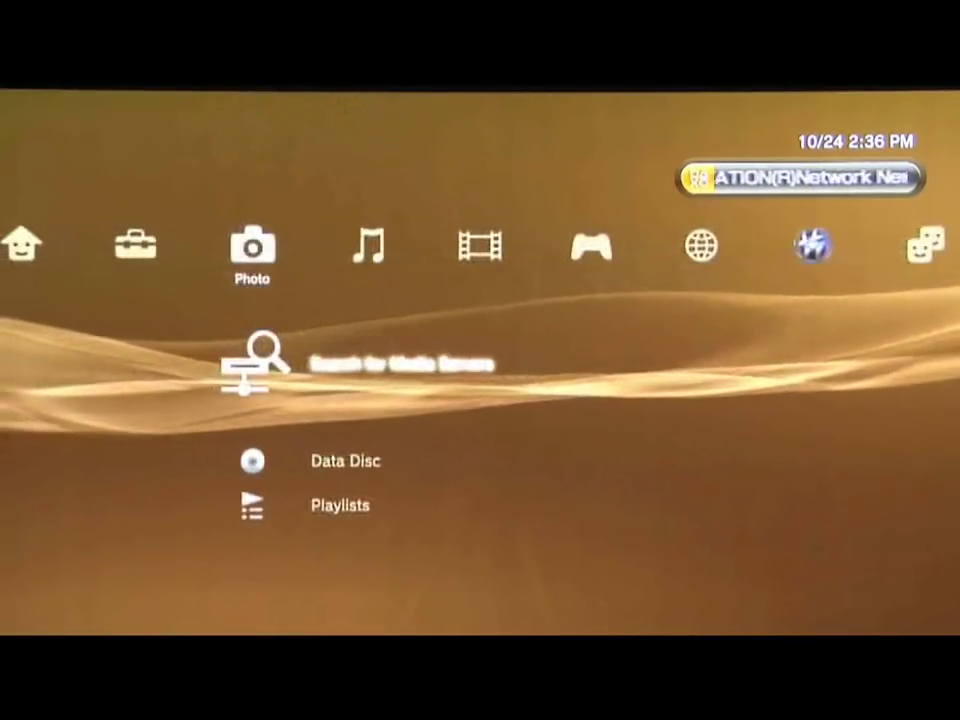
key("Left")
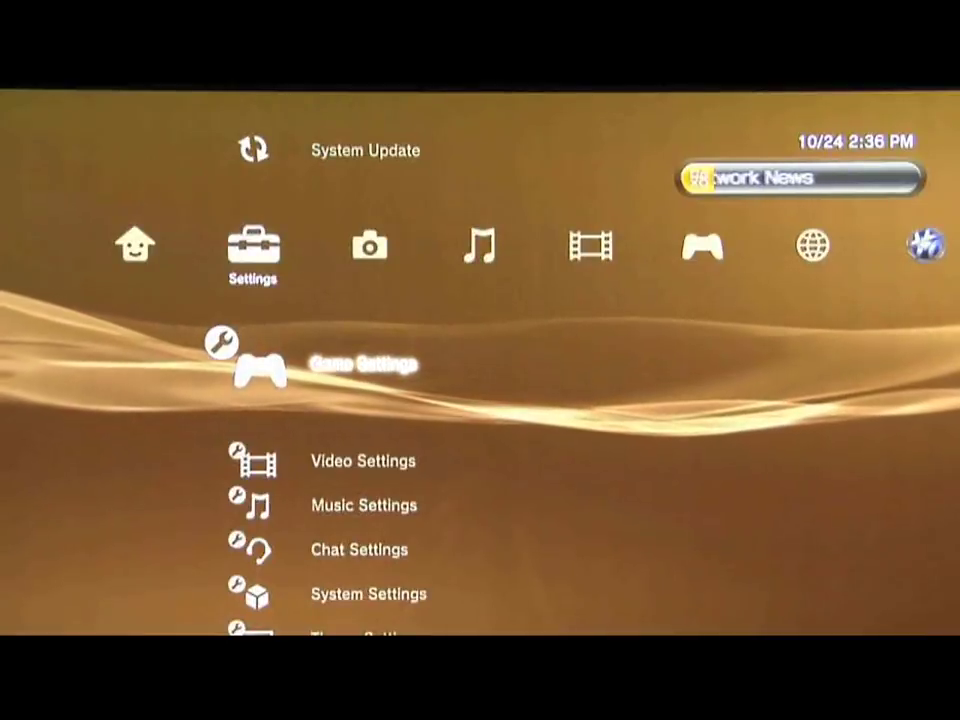
key("Down")
key("Down")
key("Down")
key("Down")
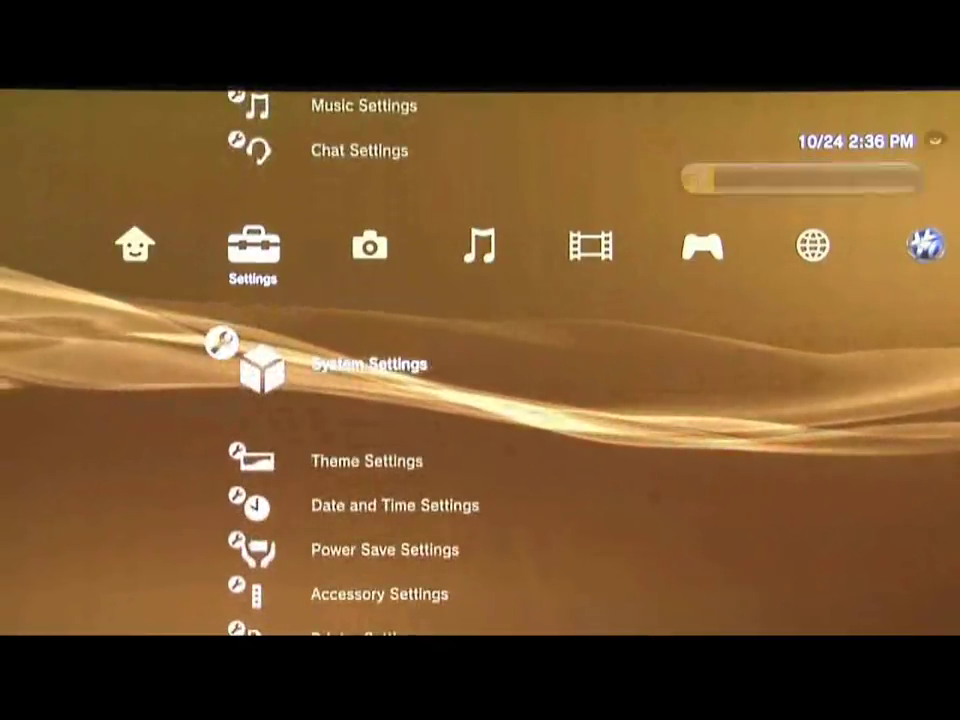
key("Return")
key("Down")
key("Down")
key("Down")
key("Down")
key("Down")
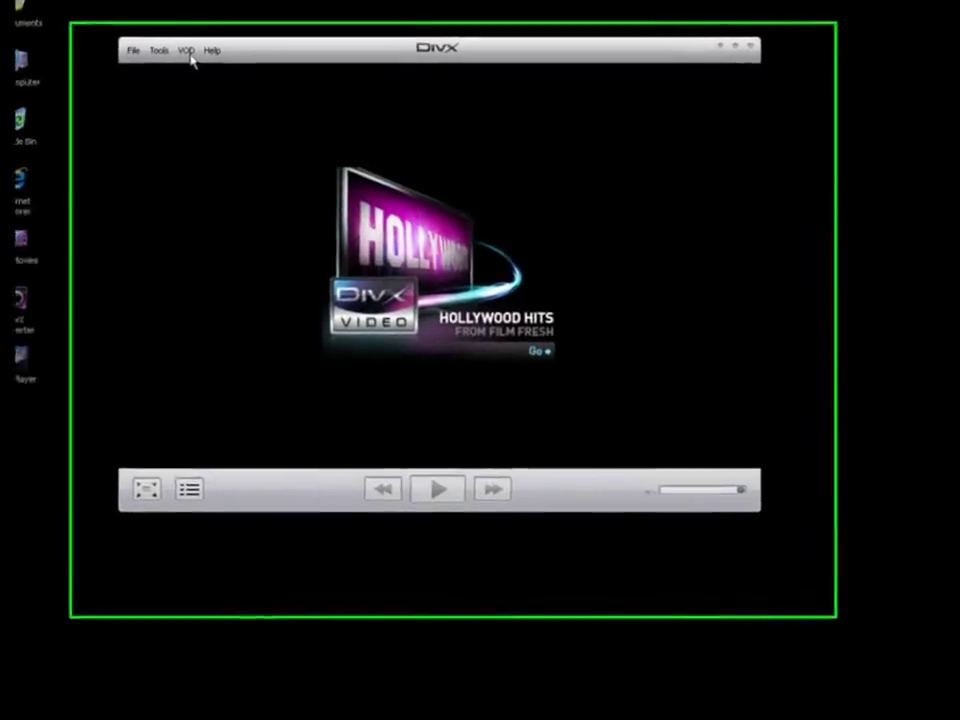
Step: Choose VOD > Register a DivX Certified Device to reach the DivX account log-in
left_click(198, 57)
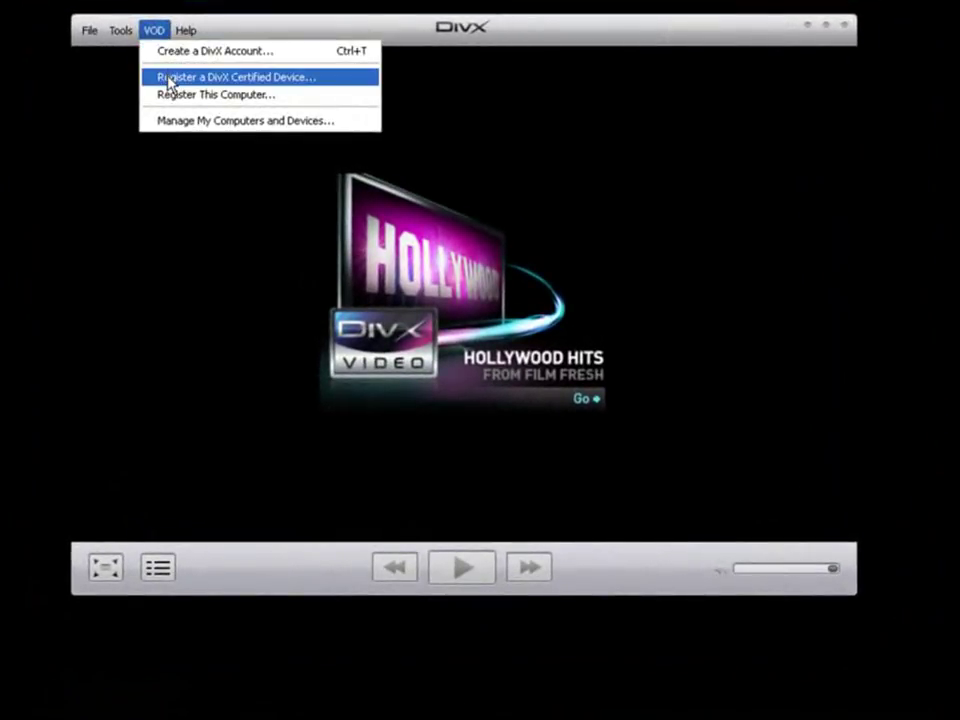
left_click(168, 78)
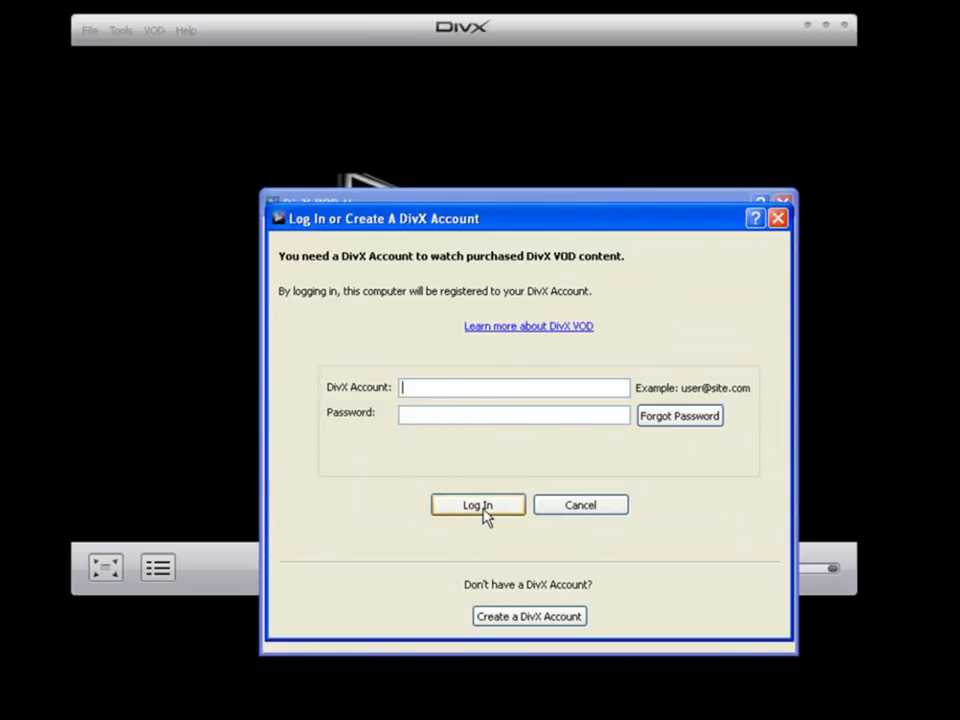
Step: Fill in the Create a DivX Account form, create the account, and confirm Account Created
left_click(527, 616)
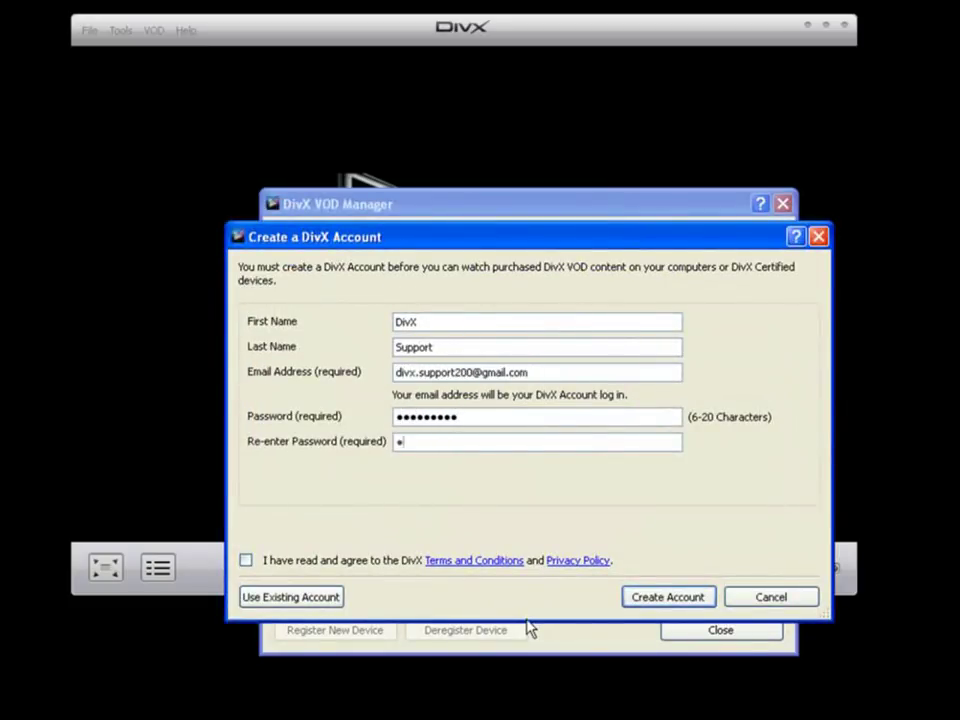
left_click(670, 600)
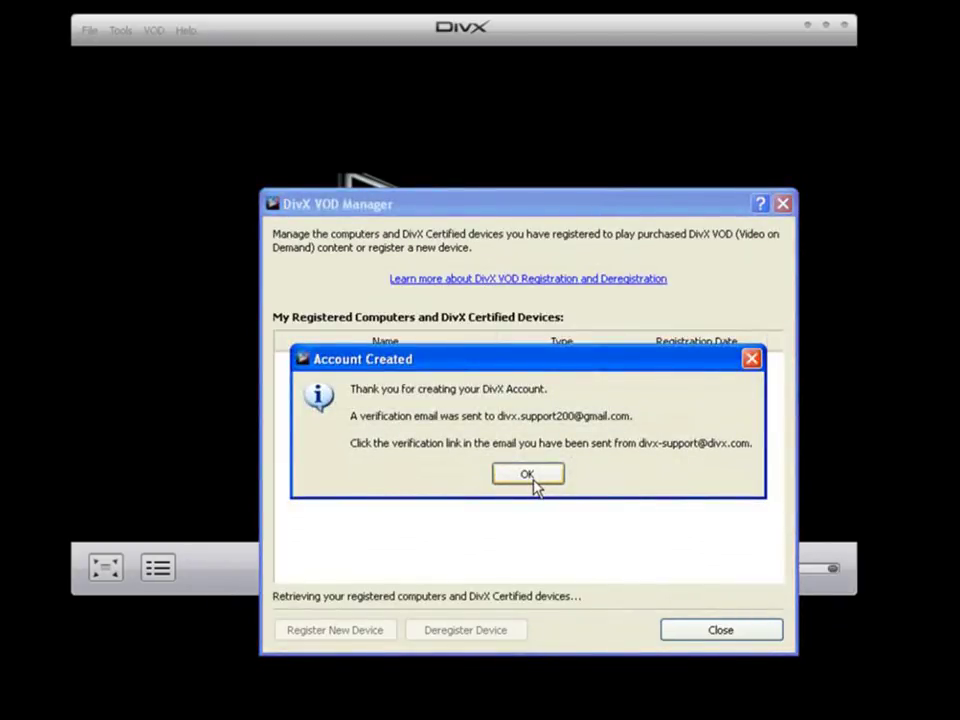
left_click(530, 478)
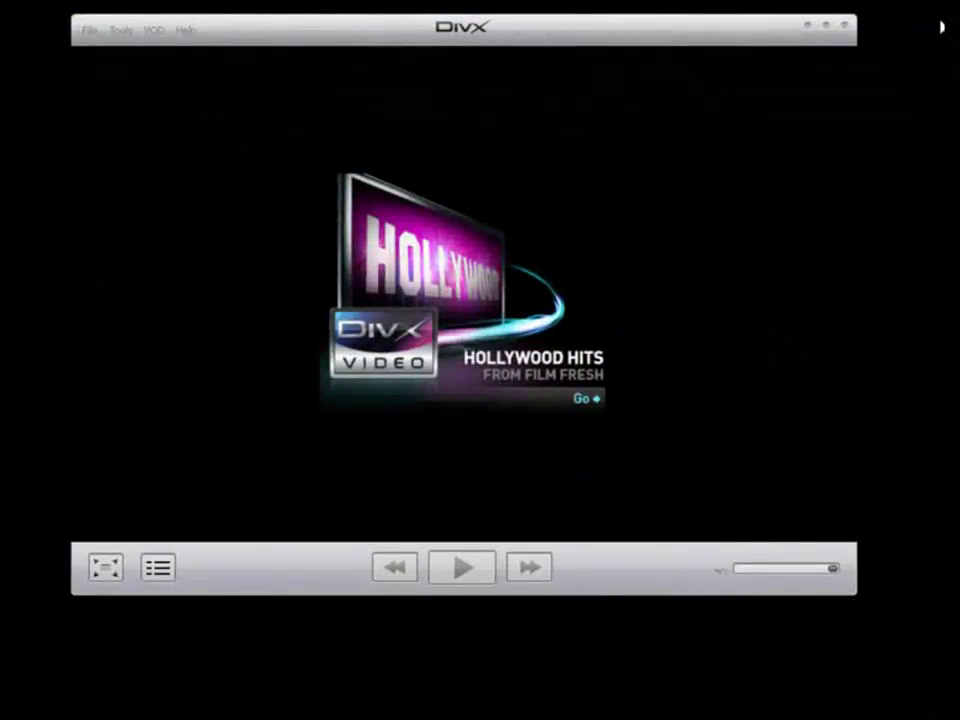
Step: Register device PS3 with its registration code via VOD > Register a DivX Certified Device
left_click(156, 31)
left_click(168, 80)
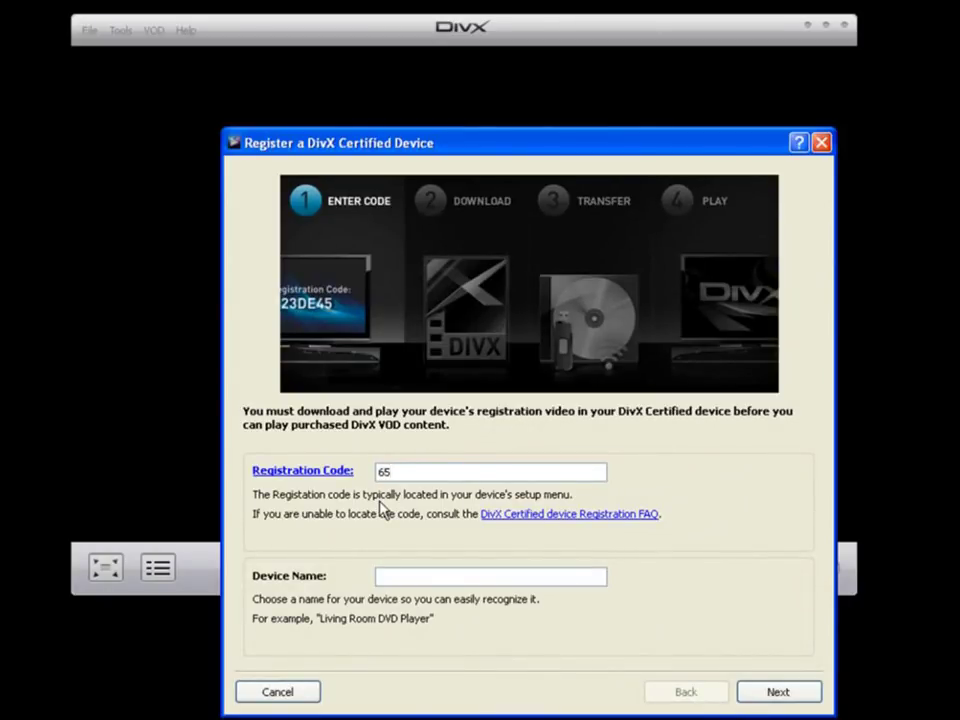
type("UUFHY")
left_click(783, 692)
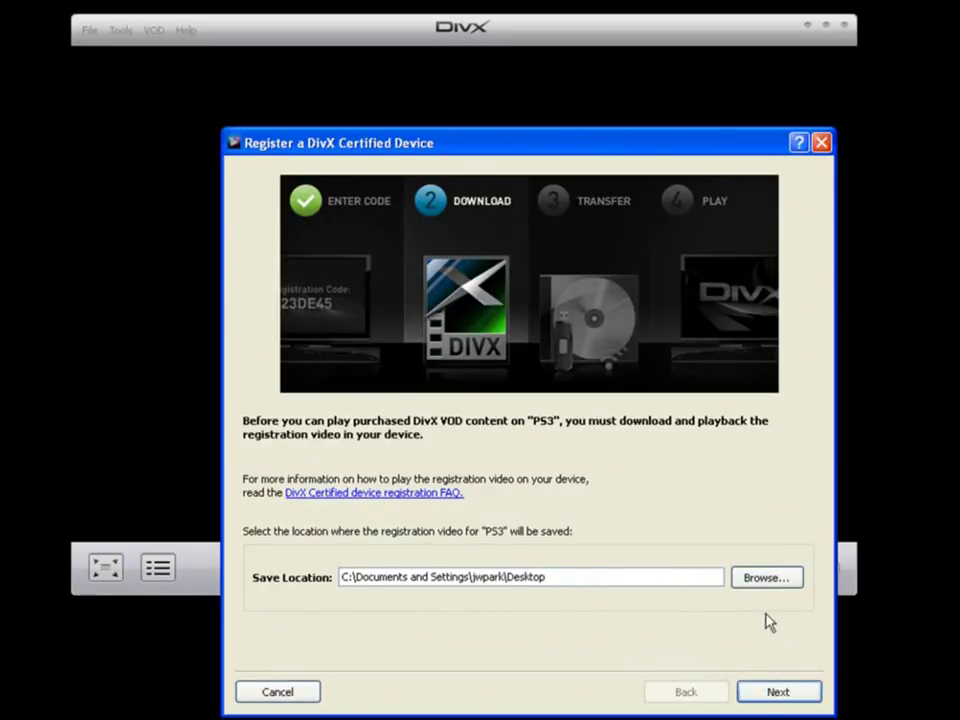
Step: Download the PS3.divx registration video, continue through Transfer, and close the wizard
left_click(778, 693)
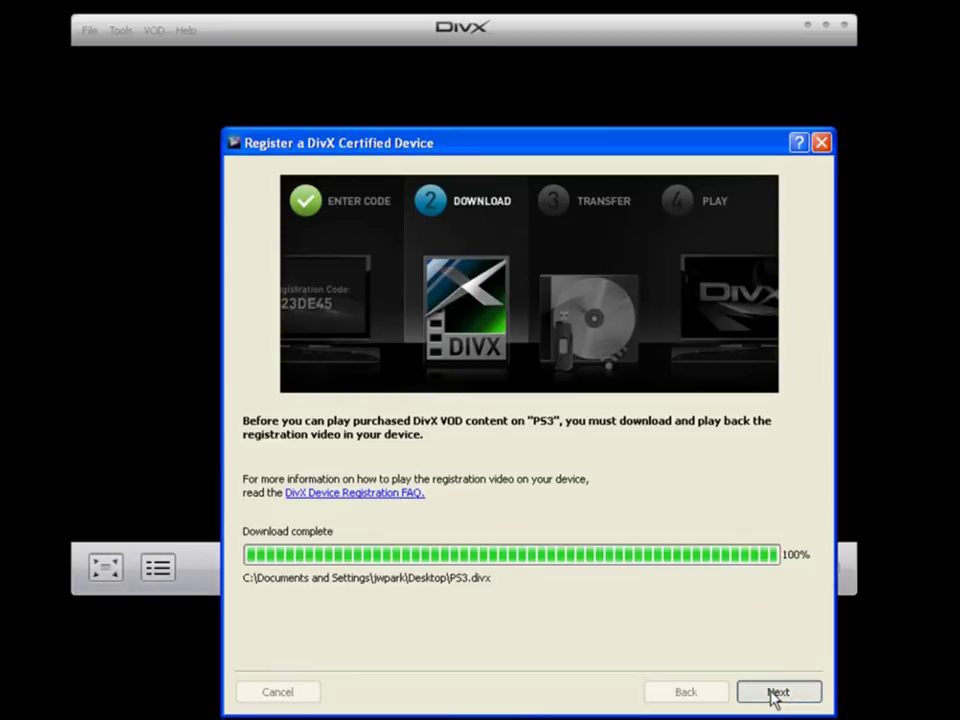
left_click(774, 692)
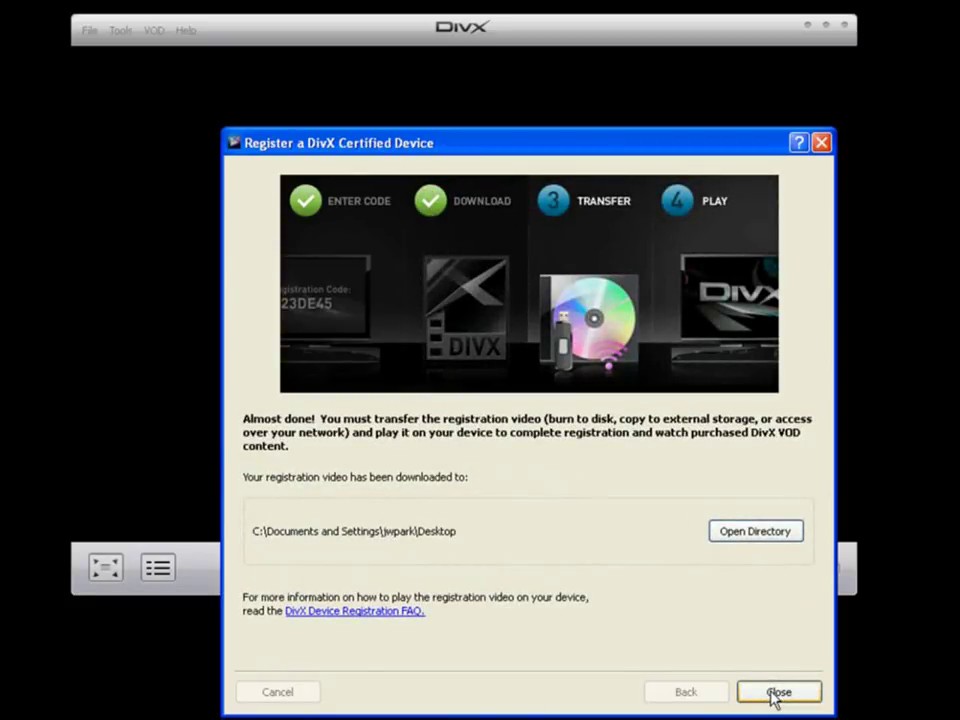
left_click(772, 690)
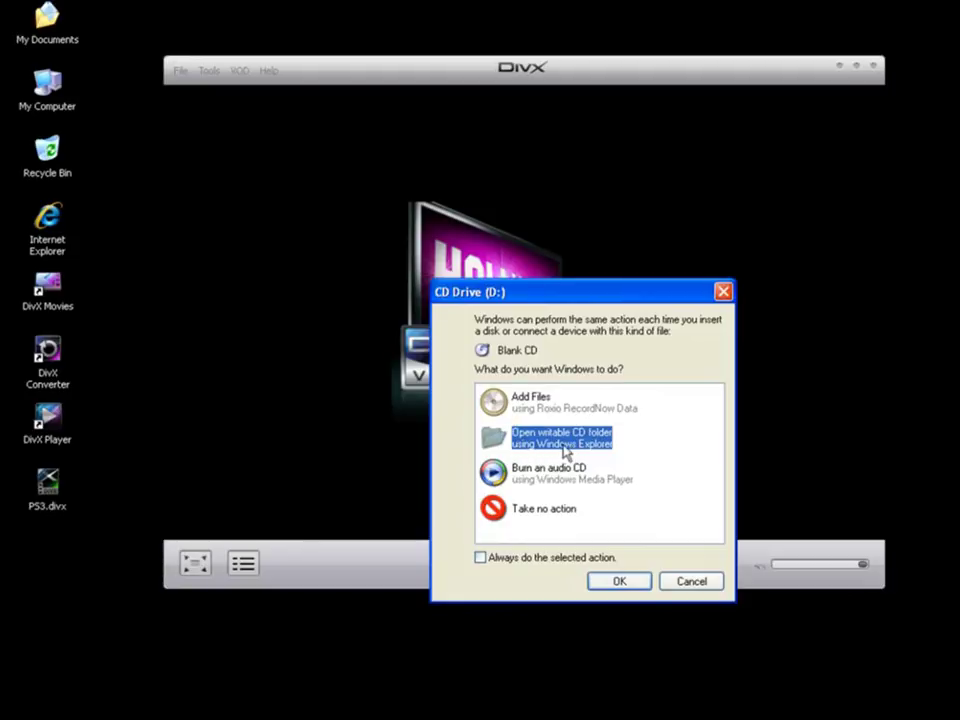
Step: Add PS3.divx to the blank CD in drive D: and write it with the default disc name
left_click(619, 582)
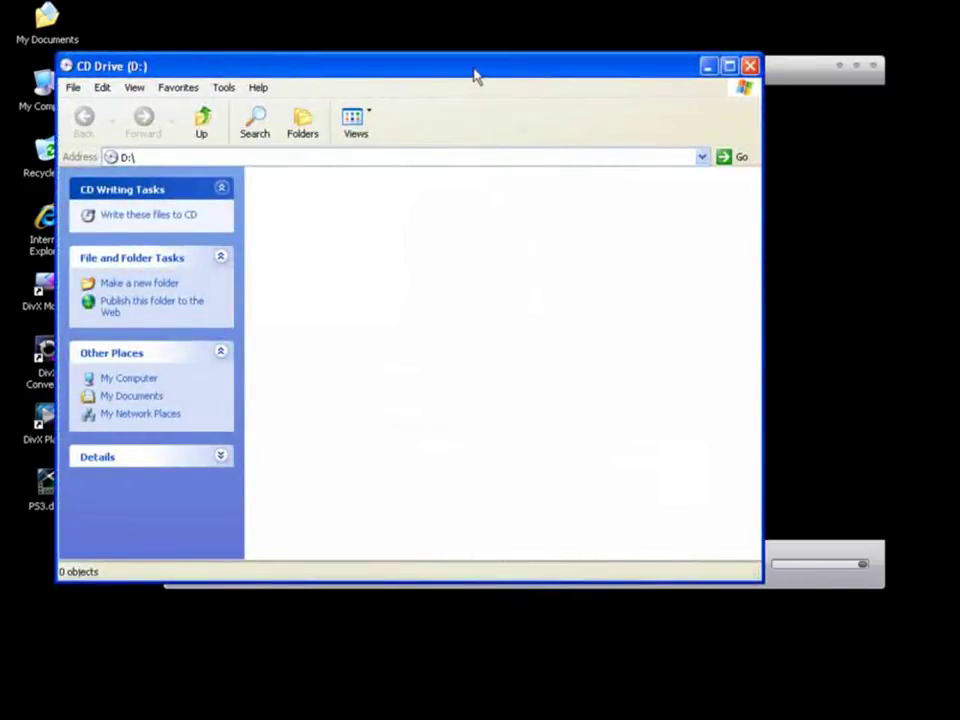
left_click_drag(476, 76, 568, 78)
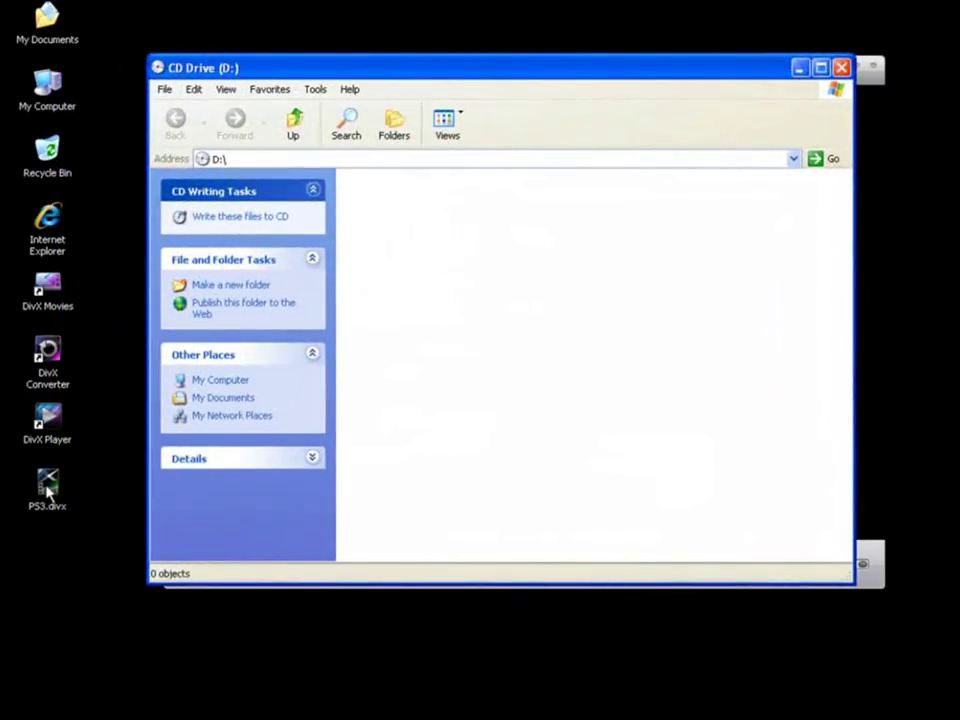
left_click_drag(47, 490, 416, 244)
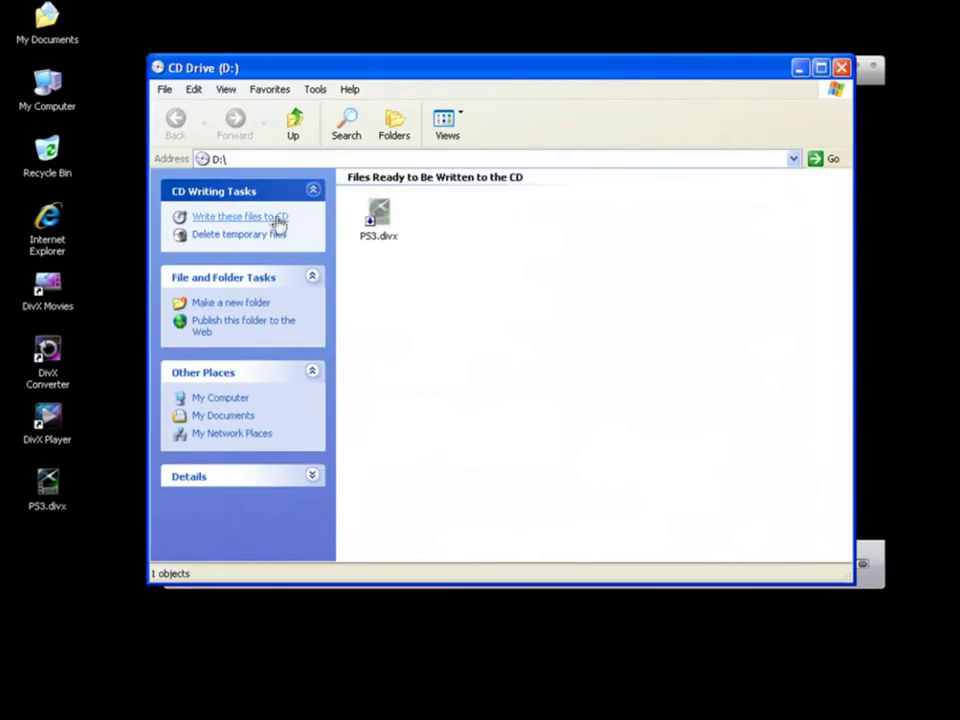
left_click(245, 218)
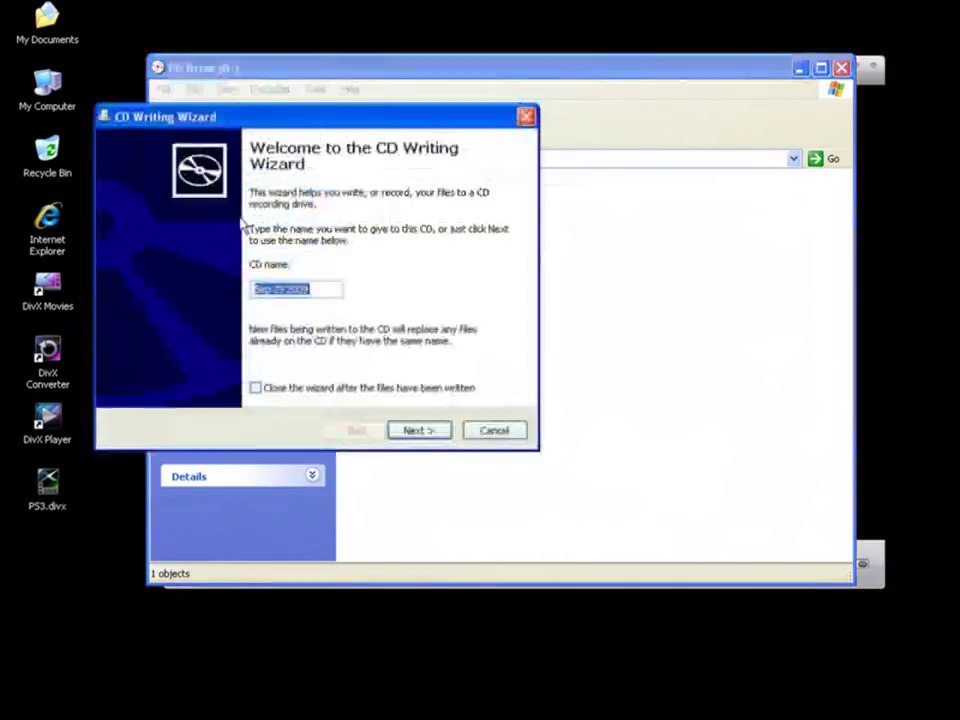
left_click(420, 431)
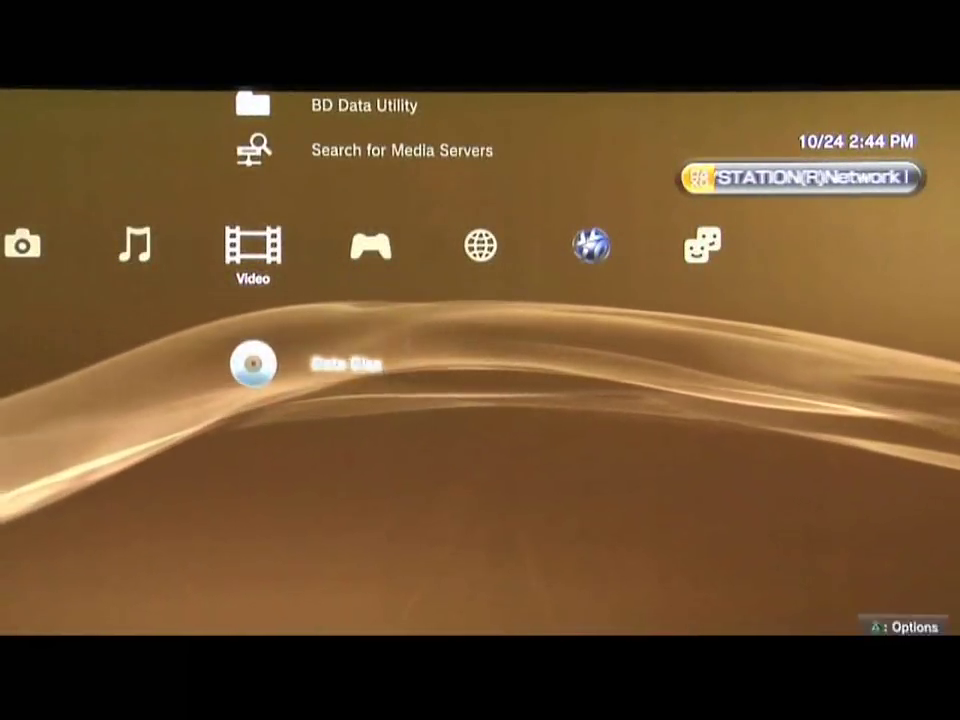
Step: Open the Data Disc under Video to list the PS3 activation video
key("Return")
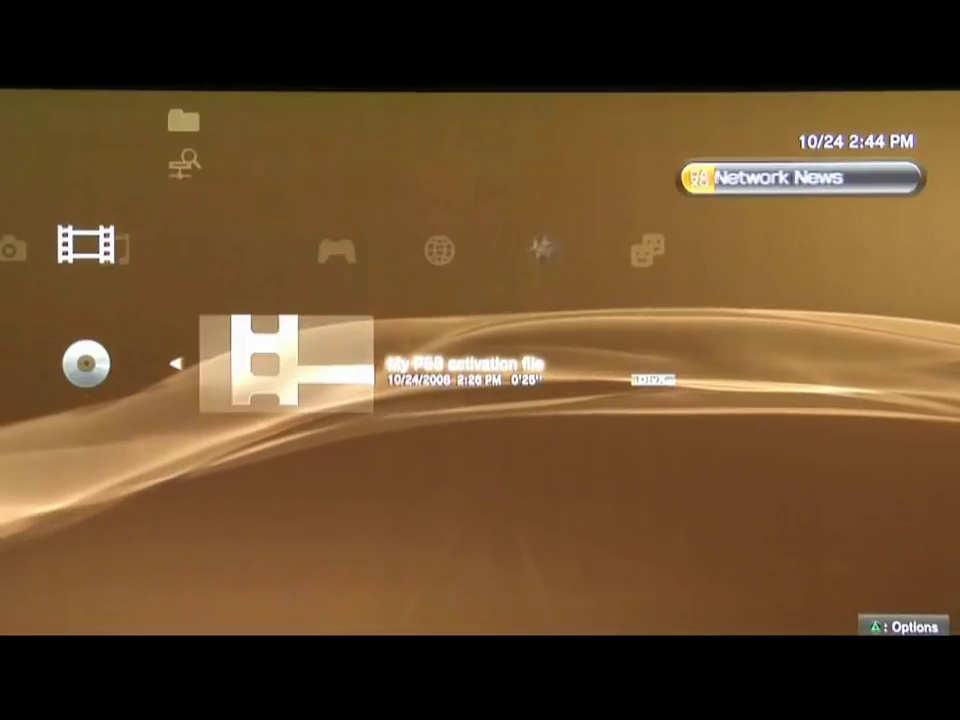